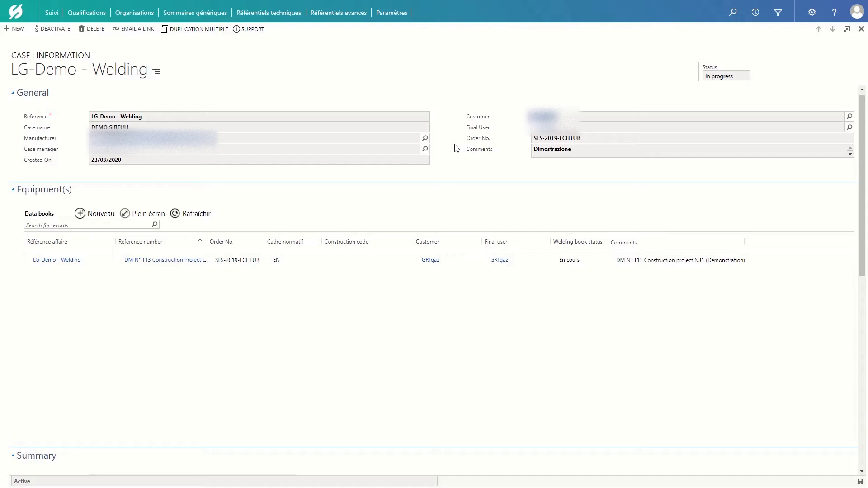
Open the case's DM N° T13 Construction Project data book and go to its equipment PDF creation section
click(392, 265)
double_click(391, 266)
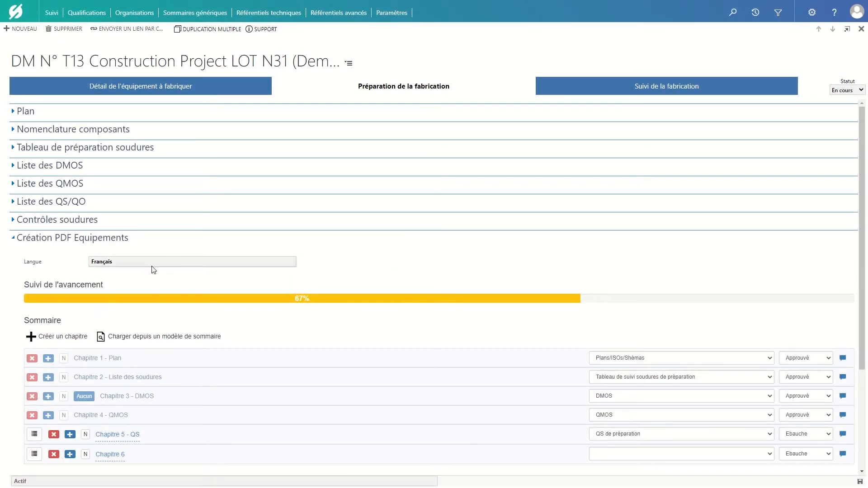
scroll(153, 269, down, 1)
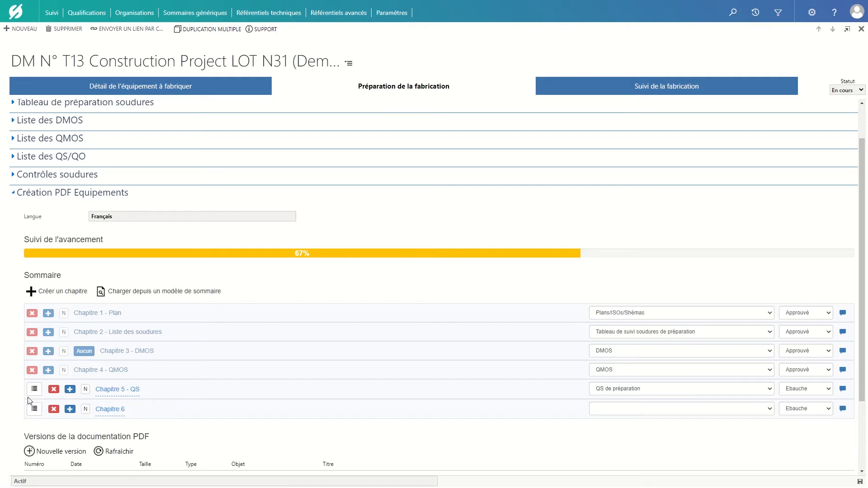
Look over the content types offered for Chapitre 6 and remove that chapter from the summary
scroll(34, 391, down, 1)
mouse_move(34, 365)
mouse_down()
mouse_move(50, 370)
mouse_move(40, 363)
mouse_up()
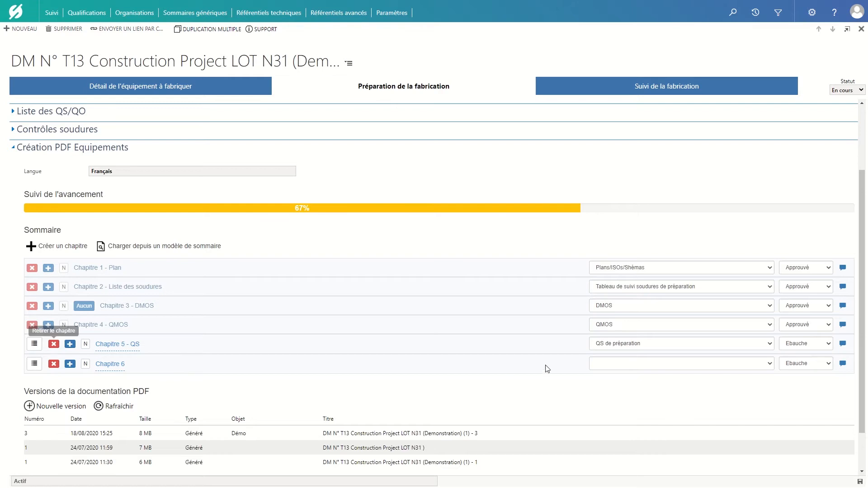
click(613, 367)
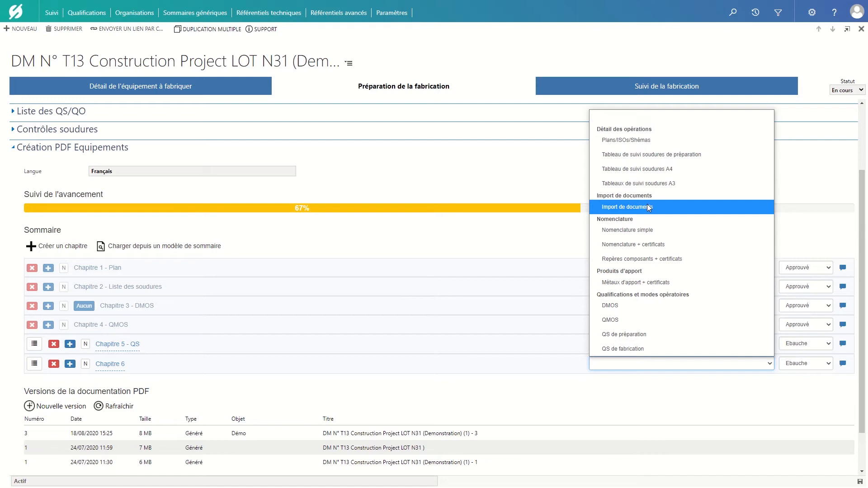
click(726, 402)
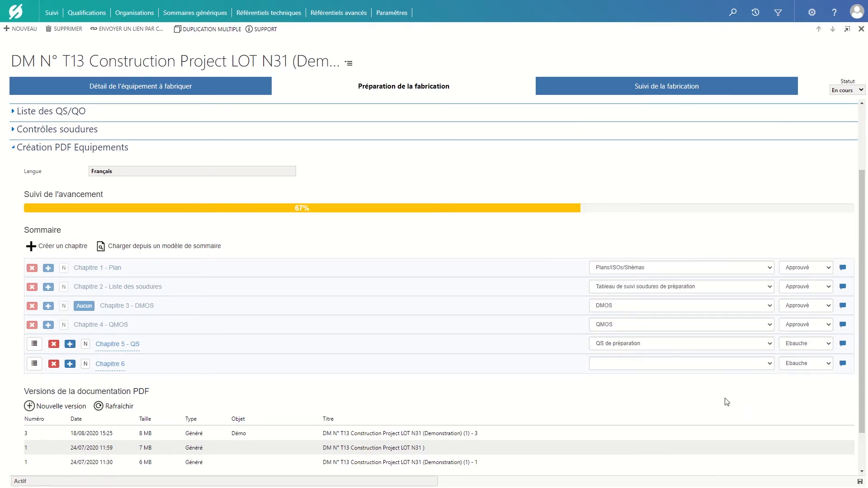
click(54, 364)
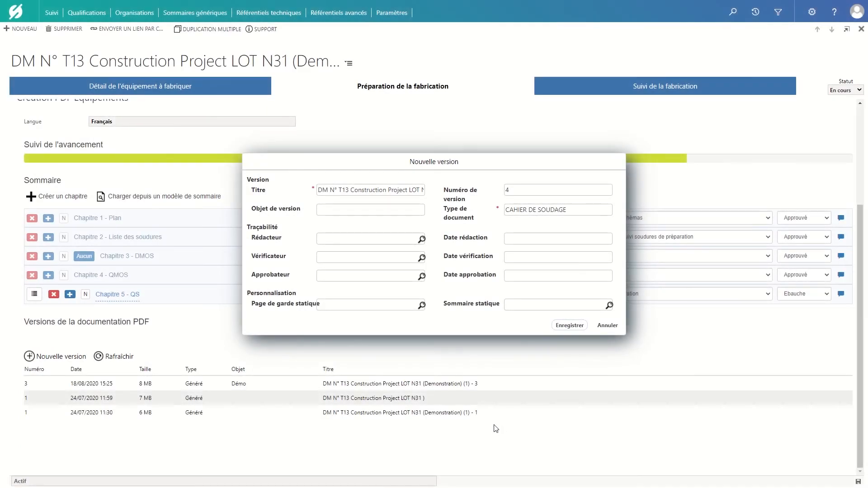
Generate a new PDF documentation version with the version object "Demo test" and download it
click(416, 209)
text(Demo test)
click(422, 239)
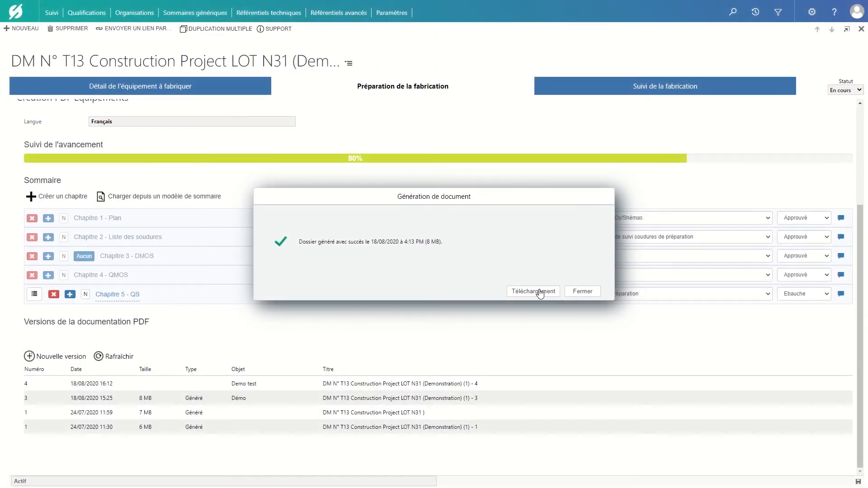
click(540, 293)
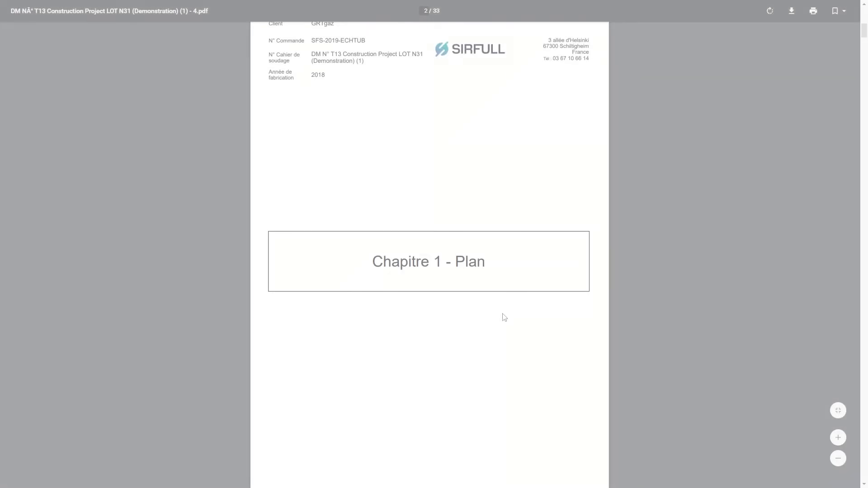
Review the generated PDF's plan, weld list and DMOS chapters, including the individual welding procedure sheets
scroll(505, 317, down, 12)
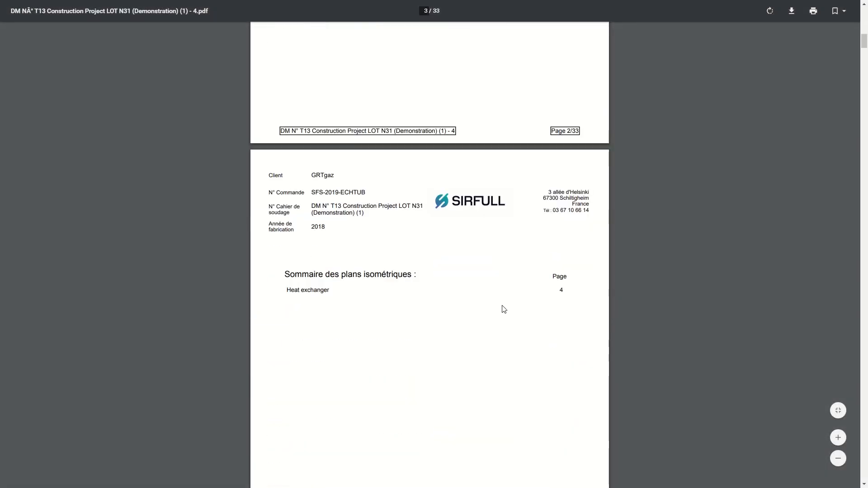
scroll(503, 306, down, 6)
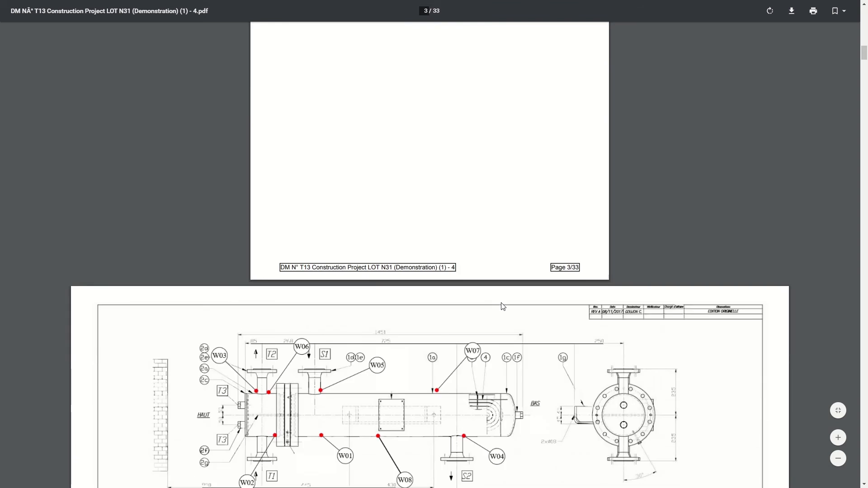
scroll(503, 302, down, 12)
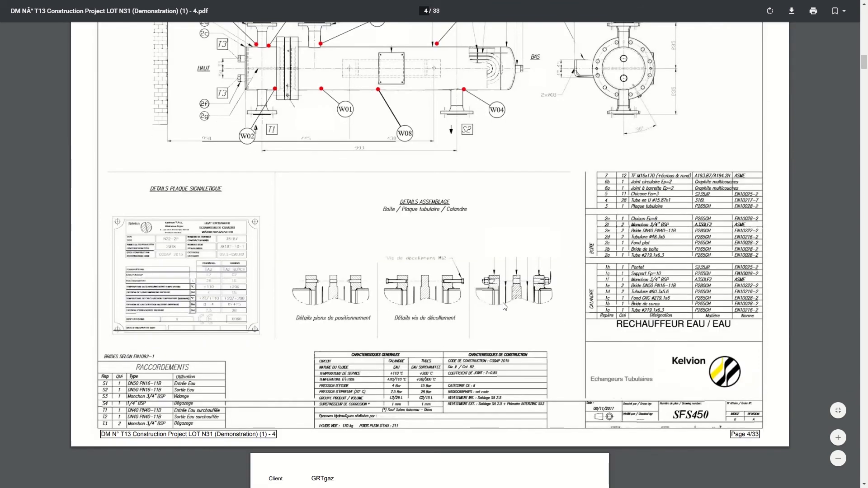
scroll(504, 302, down, 9)
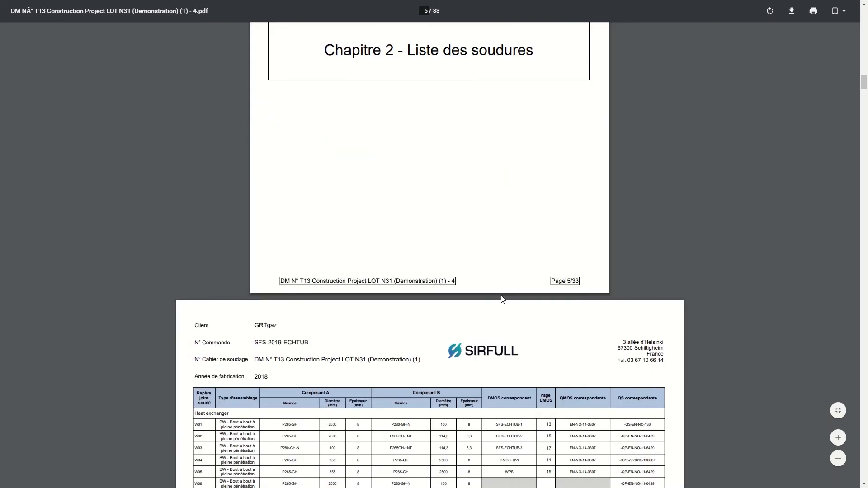
scroll(522, 147, down, 2)
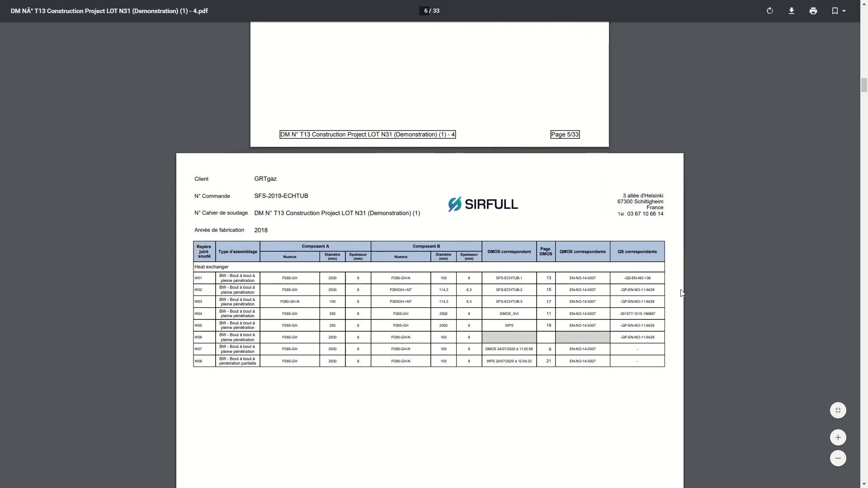
scroll(339, 245, down, 8)
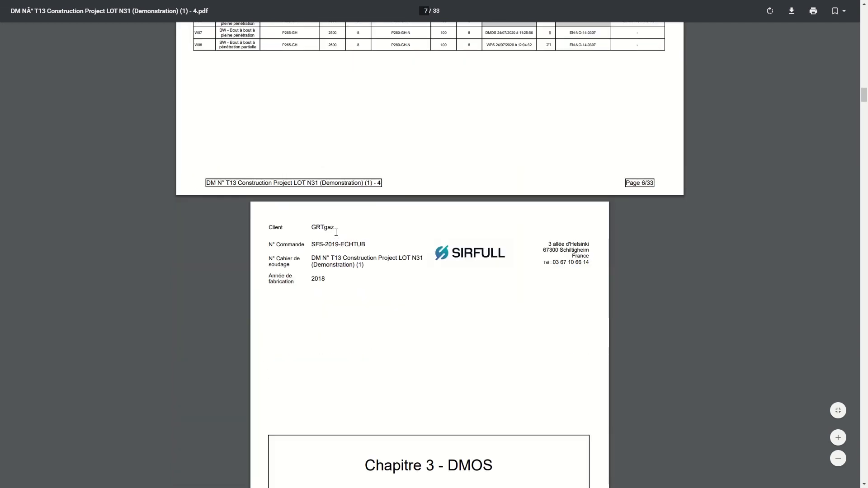
scroll(337, 234, down, 10)
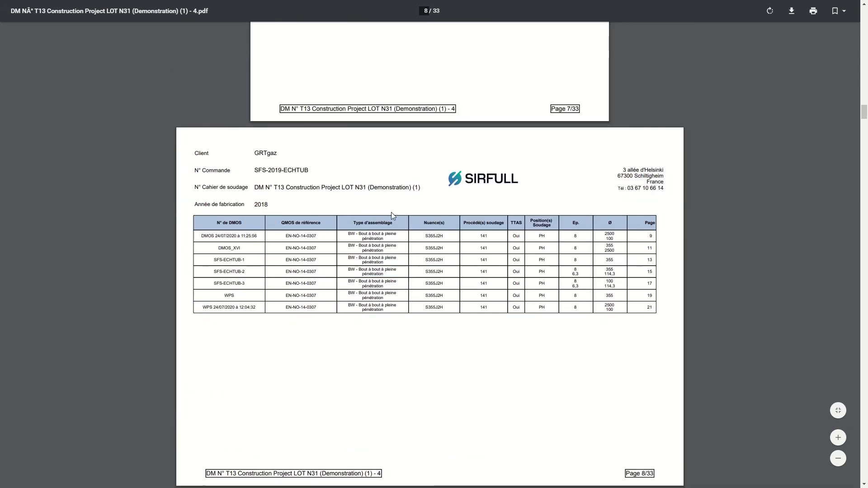
scroll(388, 204, down, 10)
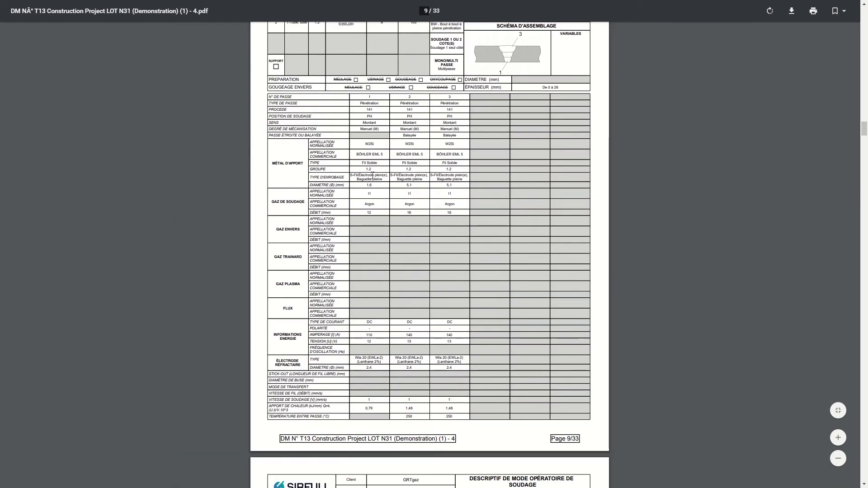
scroll(375, 179, down, 12)
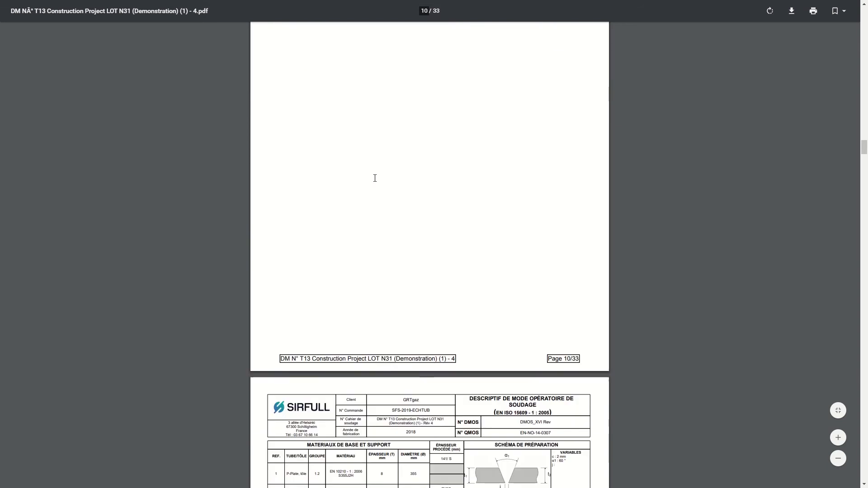
scroll(375, 183, down, 6)
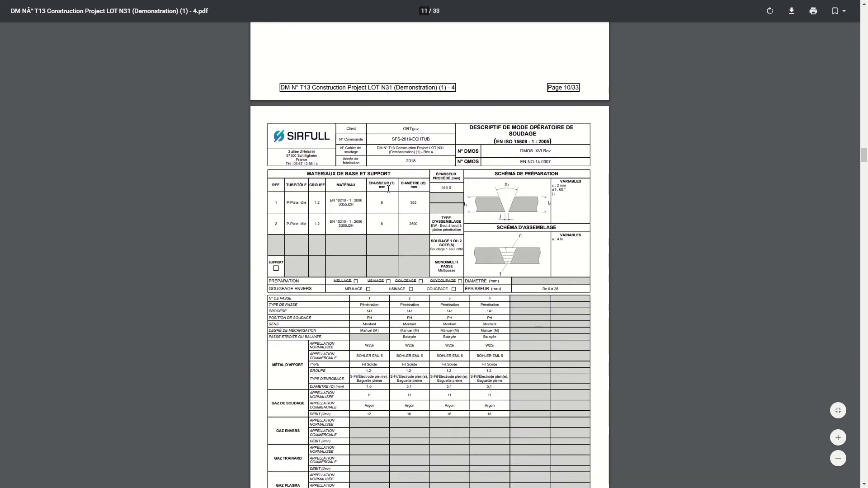
drag(401, 132, 434, 144)
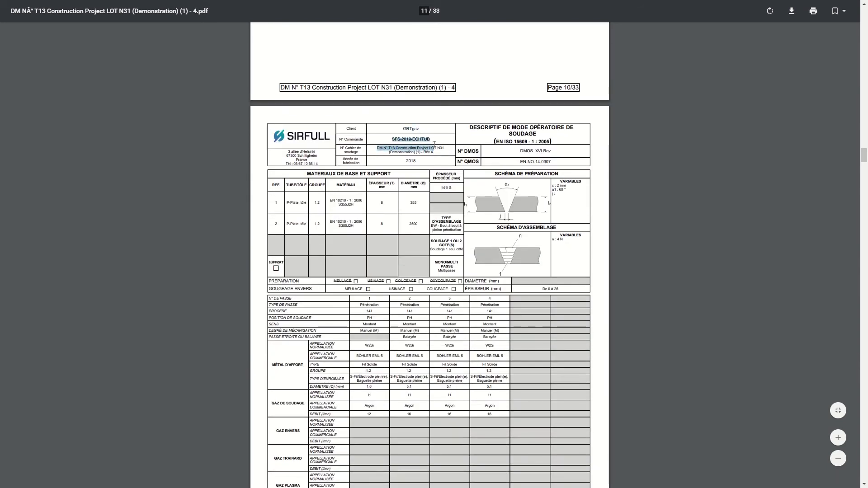
click(601, 205)
Review the generated PDF's QMOS qualification record and the QS chapter with its welder certificates
drag(865, 150, 866, 378)
scroll(247, 54, up, 1)
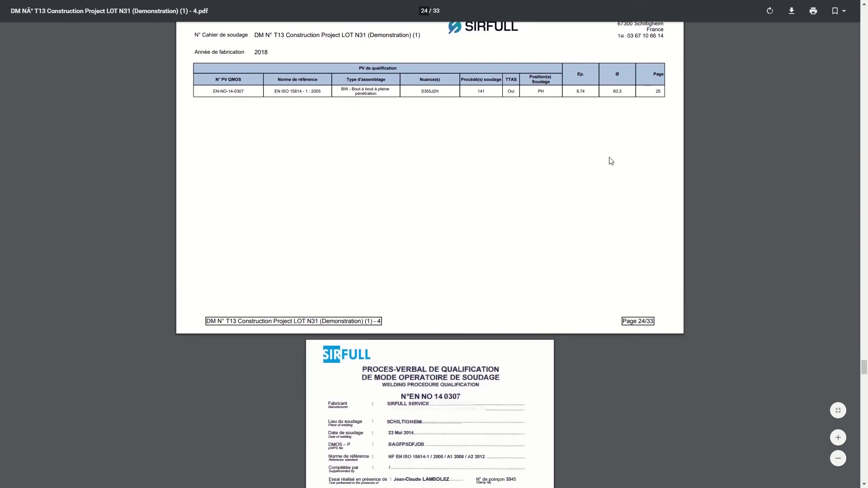
scroll(607, 158, down, 5)
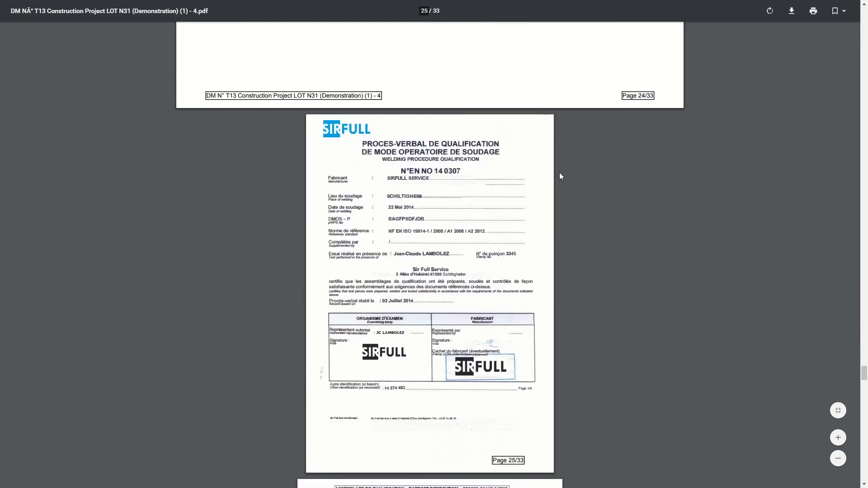
scroll(555, 170, down, 1)
scroll(553, 170, down, 4)
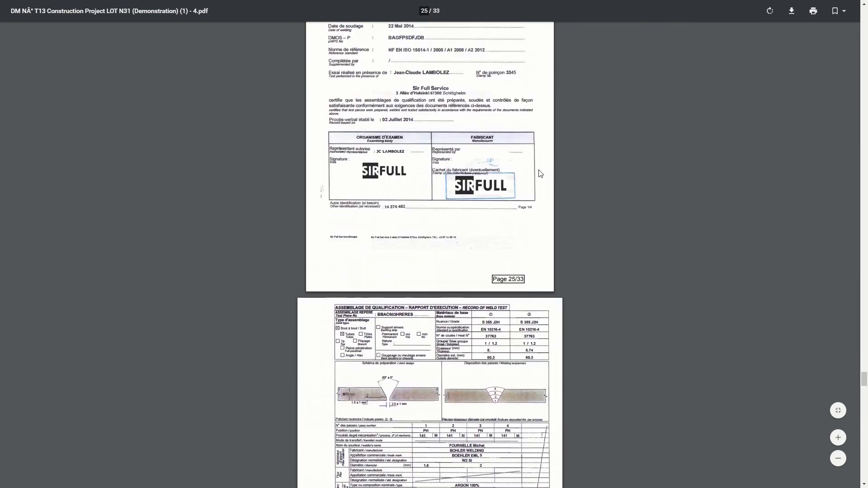
scroll(540, 172, down, 5)
scroll(538, 171, down, 12)
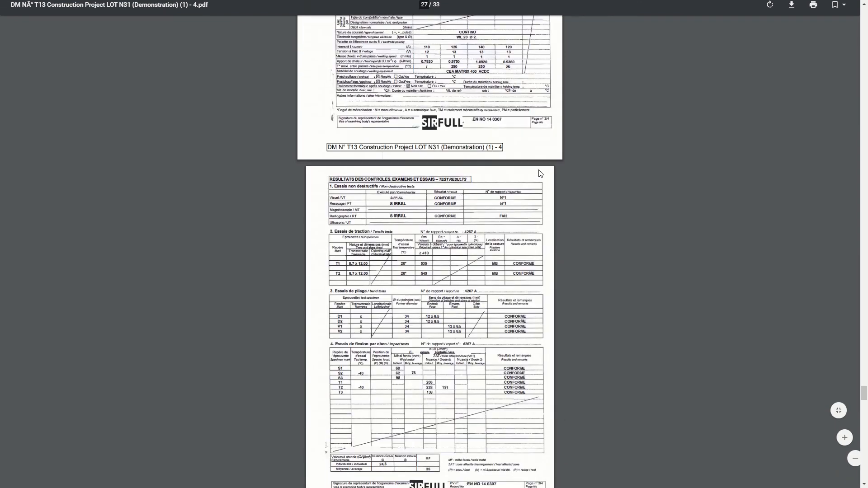
scroll(540, 173, down, 8)
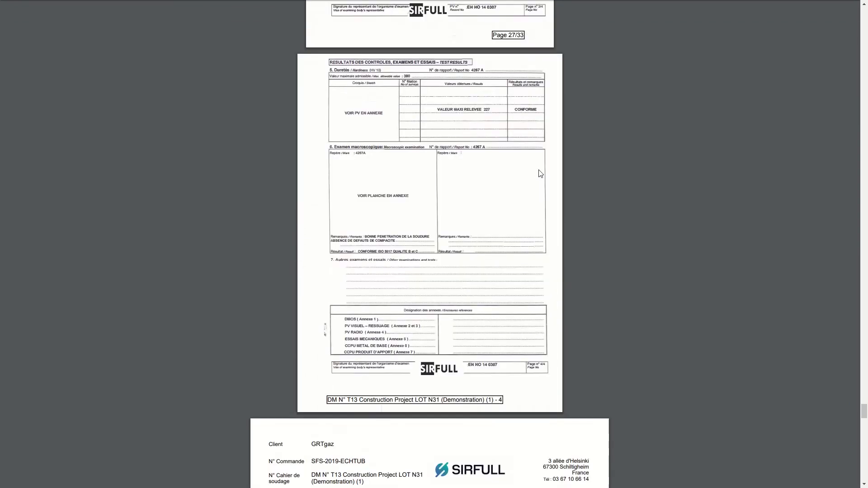
scroll(541, 174, down, 12)
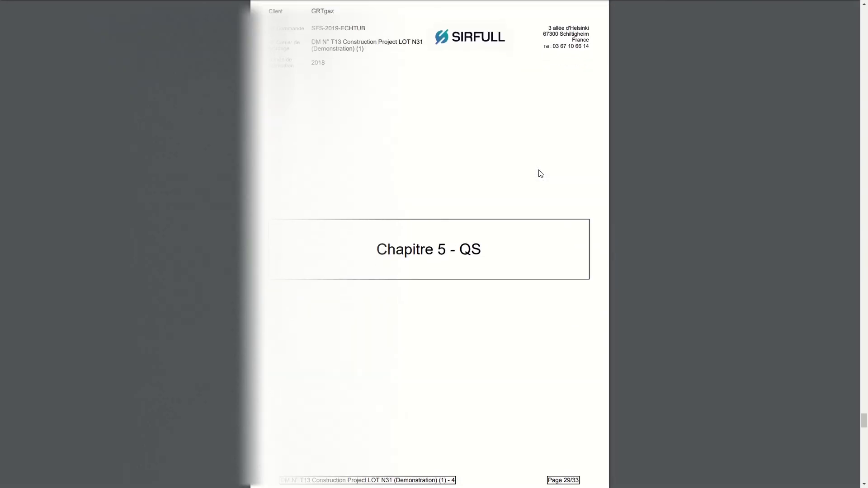
scroll(541, 175, down, 7)
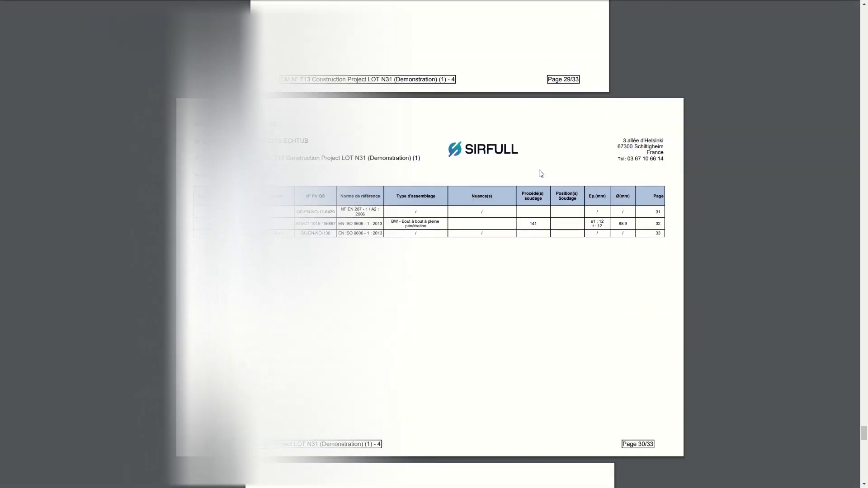
scroll(541, 174, down, 9)
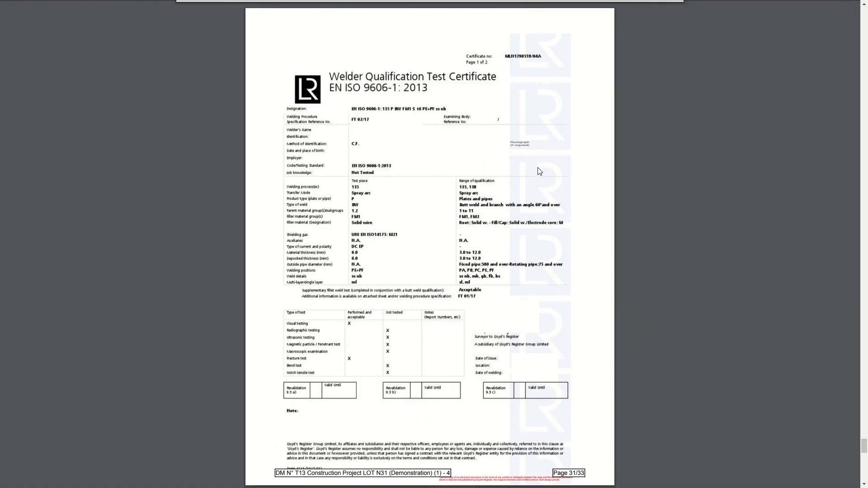
scroll(542, 170, down, 13)
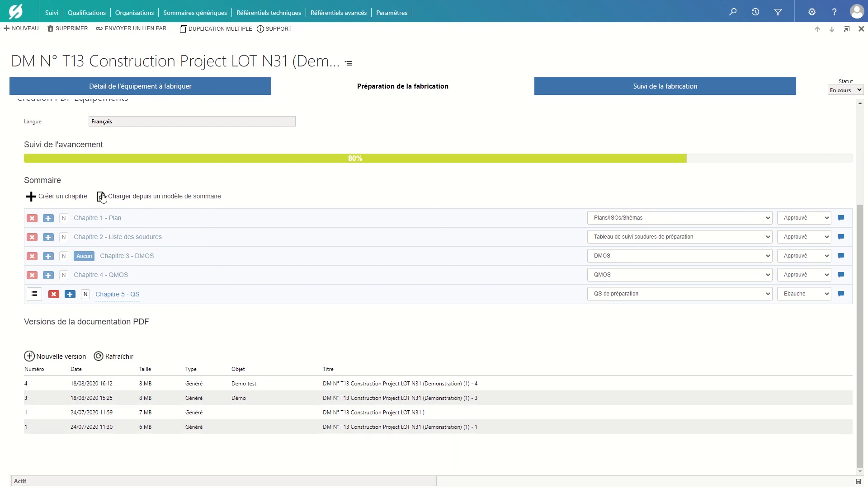
Create a new chapter at the end of the summary and look over the content types offered for it
click(82, 198)
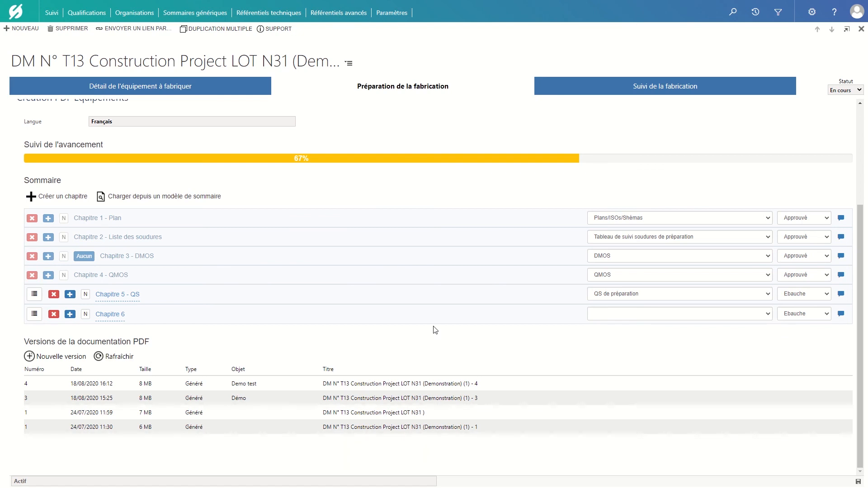
click(684, 319)
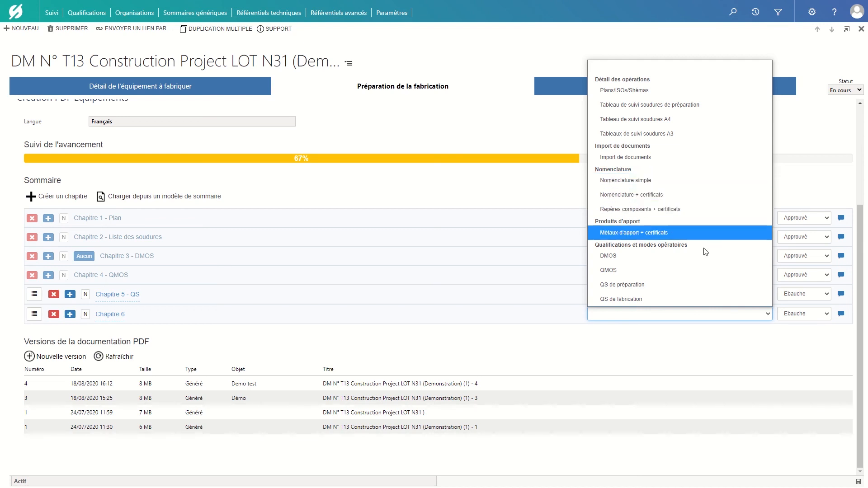
click(702, 356)
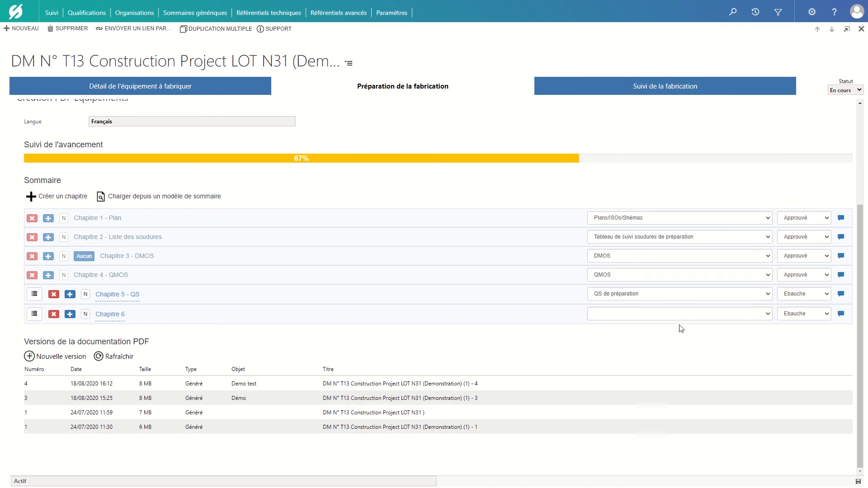